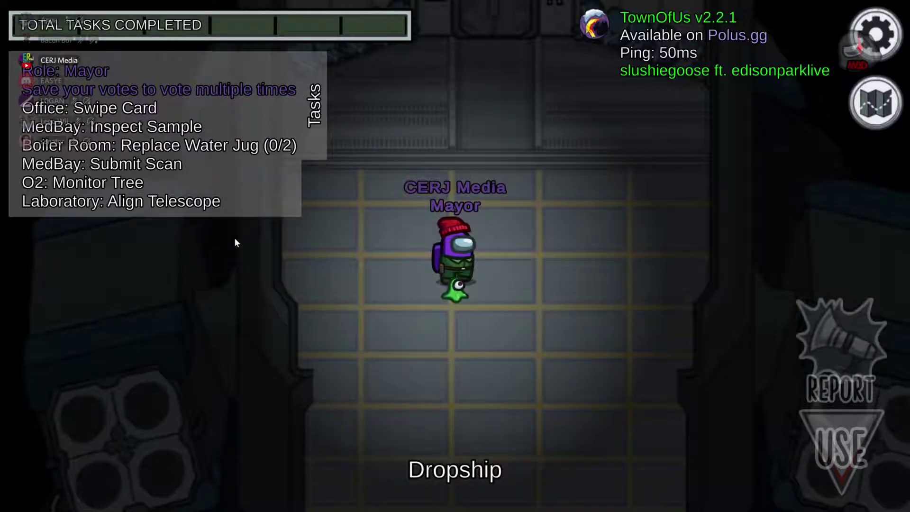
- Walk down through the Dropship, checking the ship map for task locations
{"action": "key", "text": "w"}
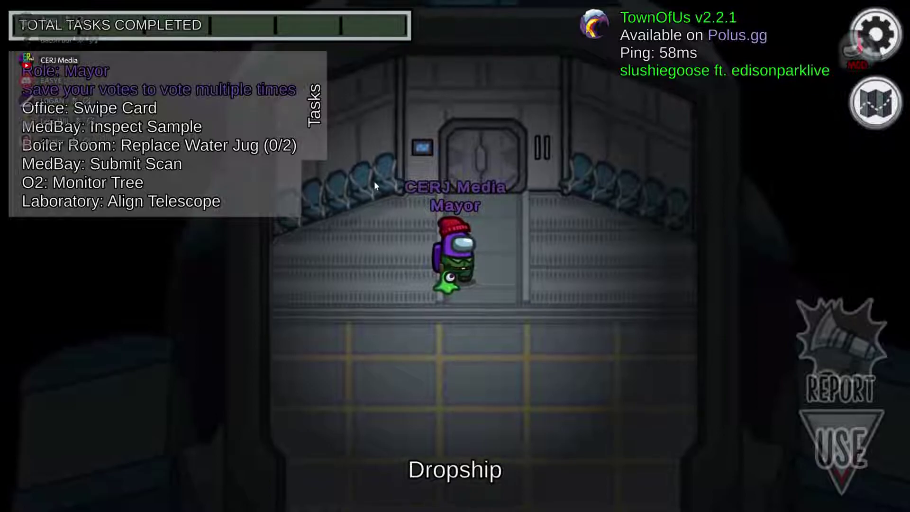
{"action": "key", "text": "s"}
{"action": "key", "text": "d"}
{"action": "key", "text": "Tab"}
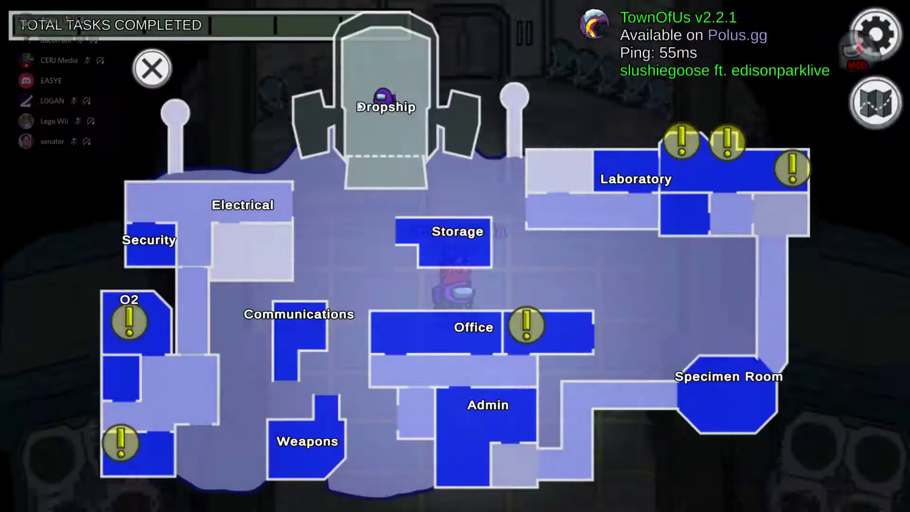
{"action": "key", "text": "Tab"}
{"action": "key", "text": "s"}
{"action": "key", "text": "Tab"}
{"action": "key", "text": "Tab"}
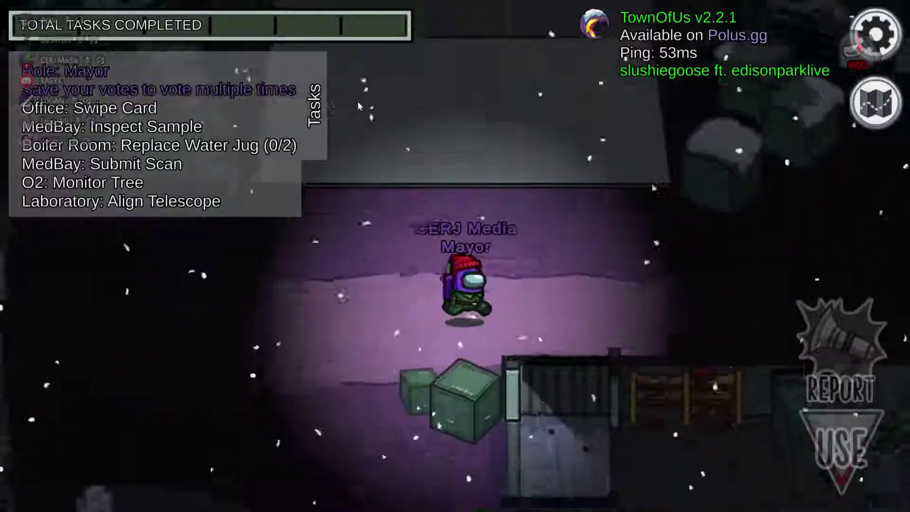
{"action": "key", "text": "s"}
{"action": "key", "text": "Tab"}
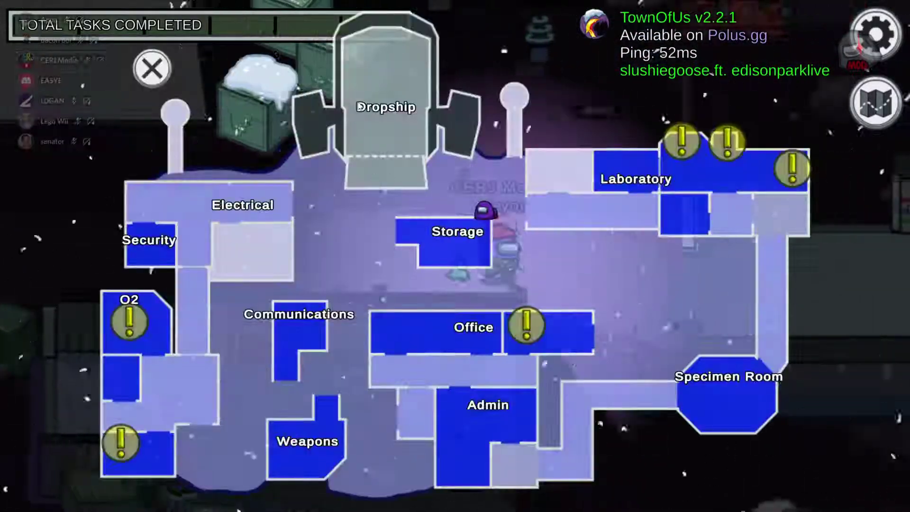
- Walk right through the Laboratory up to the telescope
{"action": "key", "text": "Tab"}
{"action": "key", "text": "d"}
{"action": "key", "text": "Tab"}
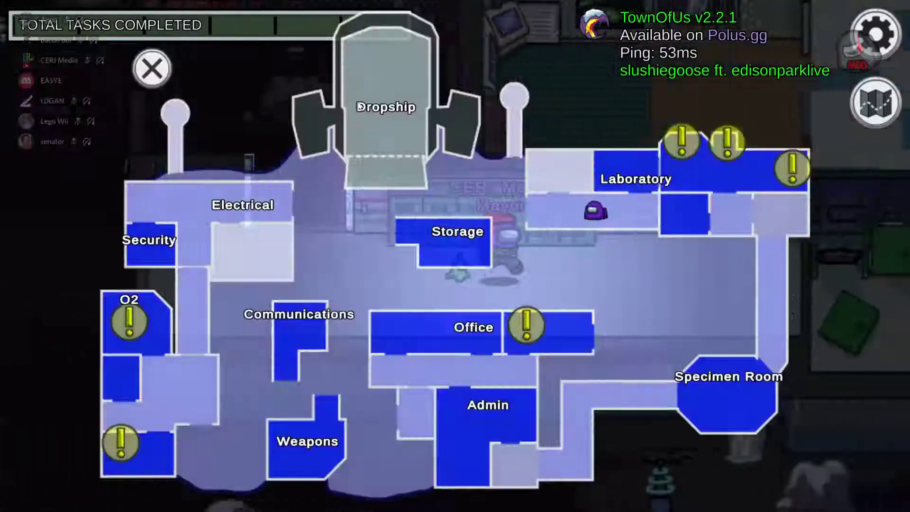
{"action": "key", "text": "Tab"}
{"action": "key", "text": "d"}
{"action": "key", "text": "Tab"}
{"action": "key", "text": "Tab"}
{"action": "key", "text": "d"}
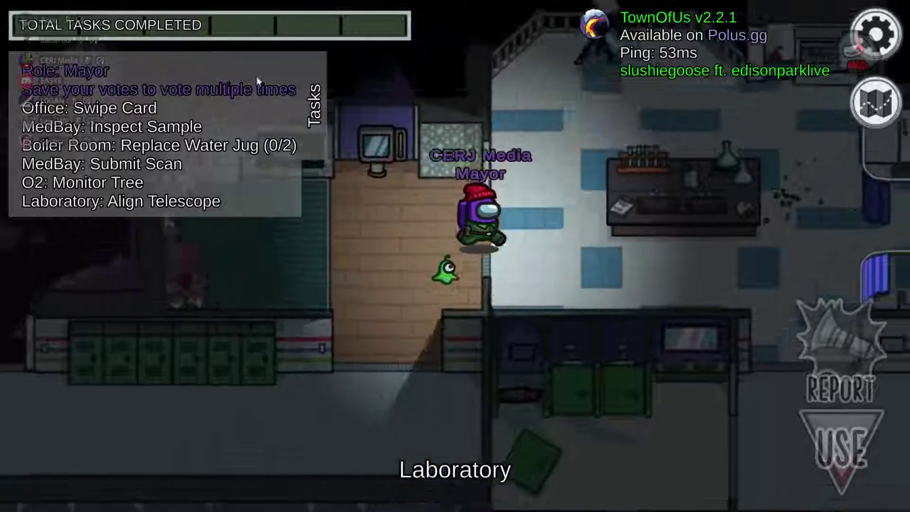
{"action": "key", "text": "w"}
- Align the telescope by centring the target in the reticle, then close the task
{"action": "key", "text": "e"}
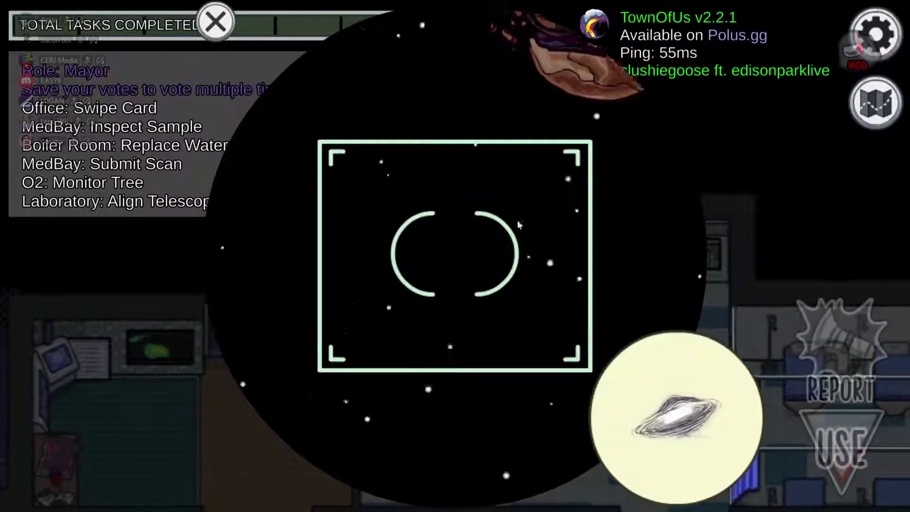
{"action": "left_click_drag", "start_coordinate": [476, 165], "coordinate": [450, 90]}
{"action": "left_click", "coordinate": [215, 22]}
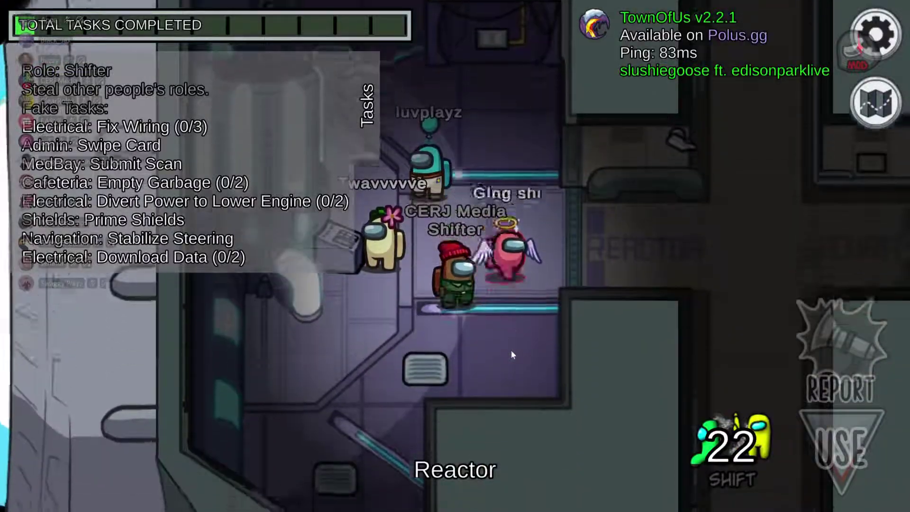
{"action": "key", "text": "d"}
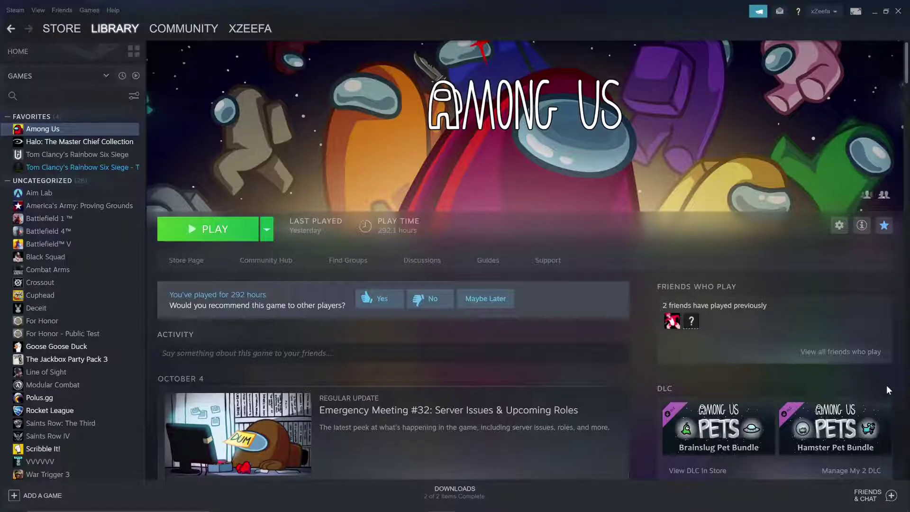
- Browse Among Us's local files from its Manage menu in the Steam library
{"action": "right_click", "coordinate": [69, 130]}
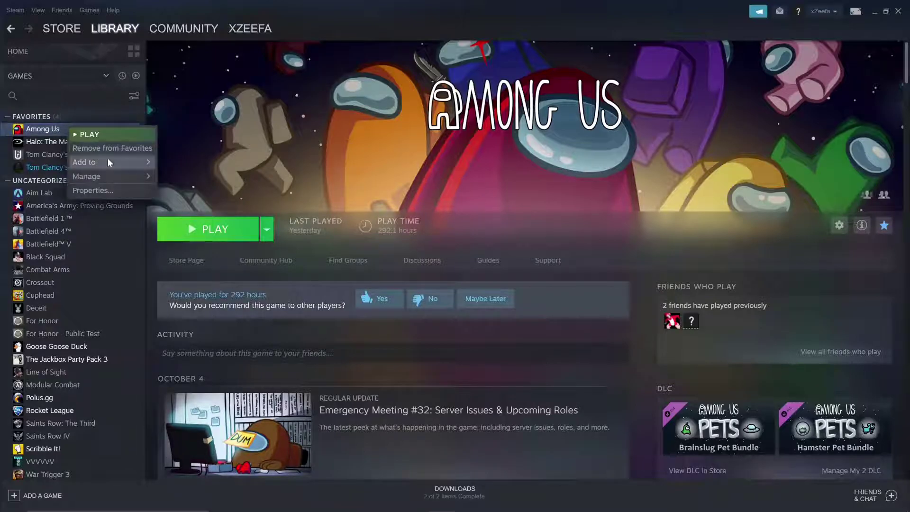
{"action": "mouse_move", "coordinate": [112, 173]}
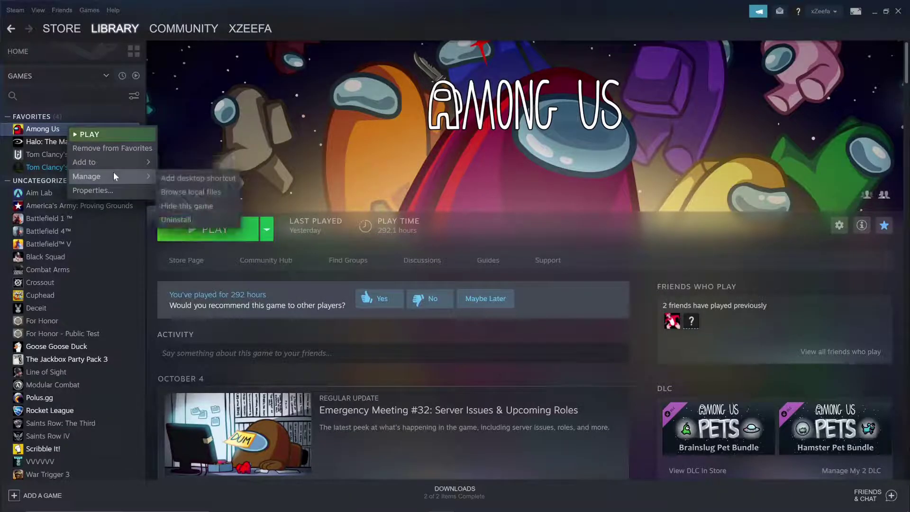
{"action": "left_click", "coordinate": [174, 192]}
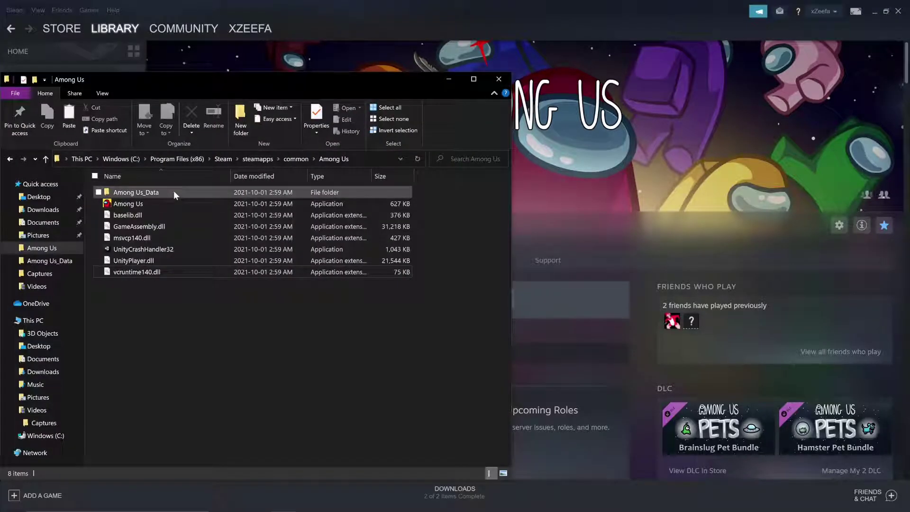
{"action": "left_click", "coordinate": [174, 191]}
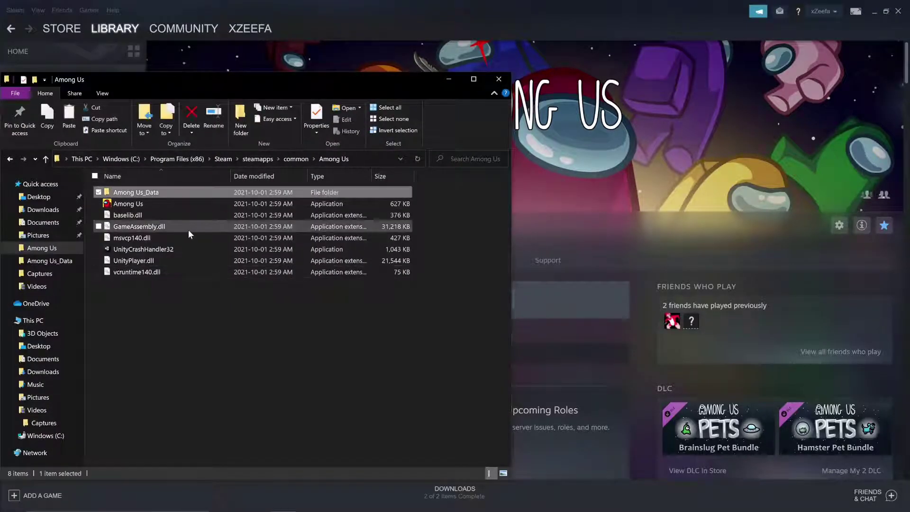
{"action": "type", "text": "unityp"}
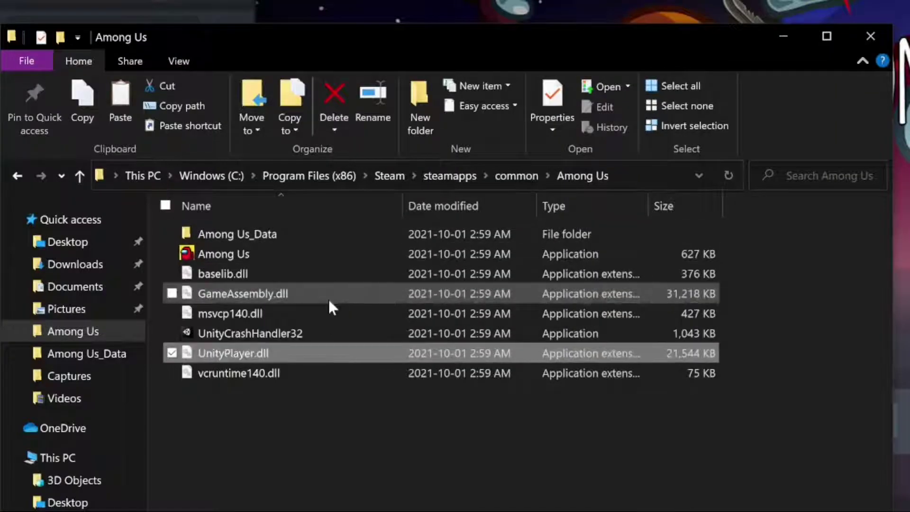
{"action": "key", "text": "Down"}
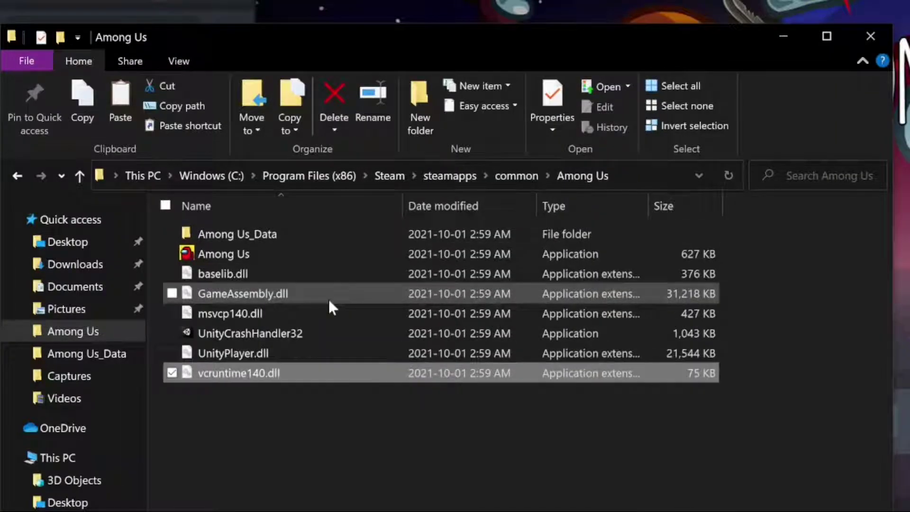
{"action": "left_click", "coordinate": [652, 180]}
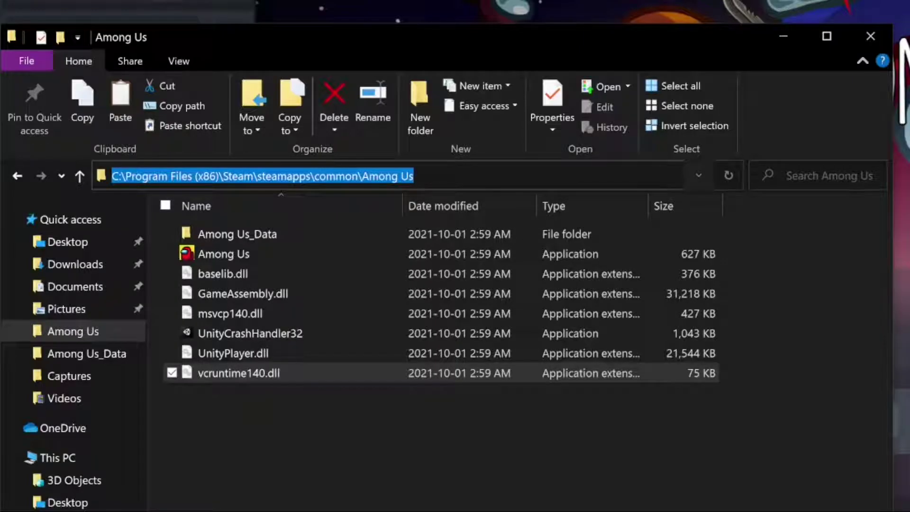
{"action": "key", "text": "End"}
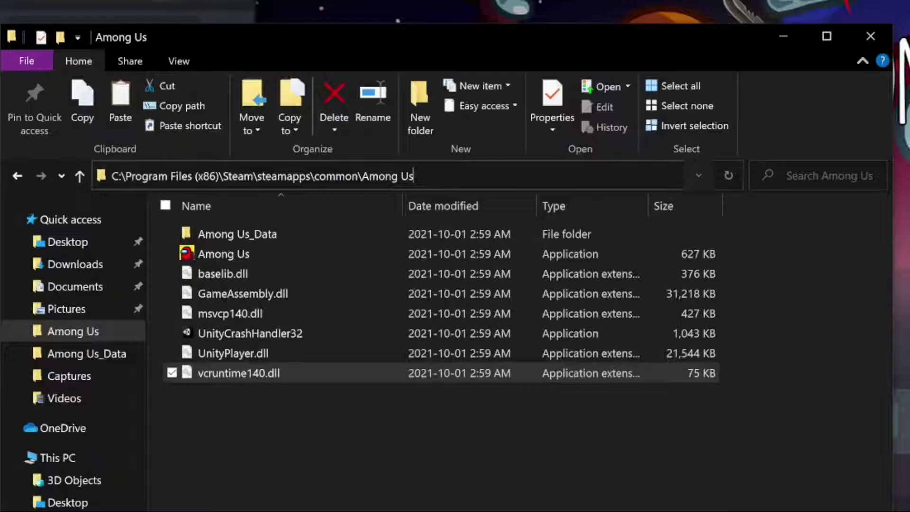
{"action": "key", "text": "Return"}
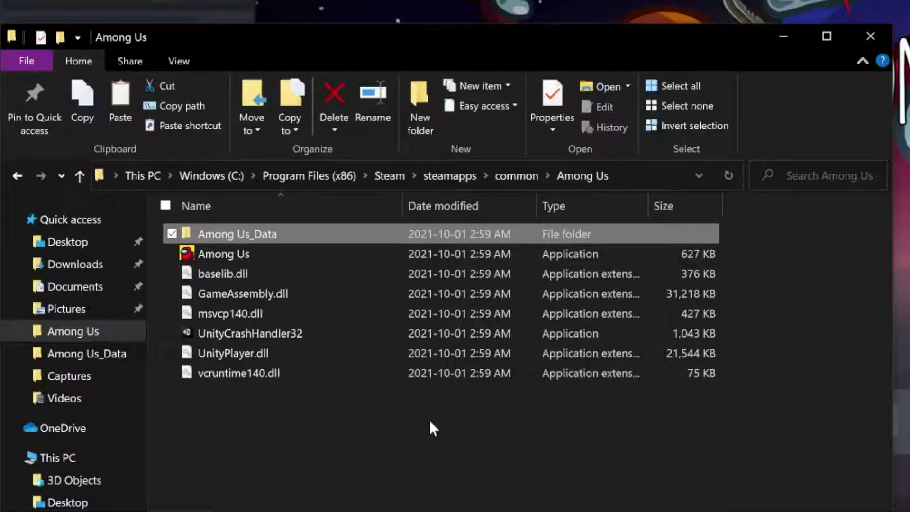
- Go to Documents\BACKUPS\Among Us Clean\Among Us
{"action": "left_click", "coordinate": [97, 287]}
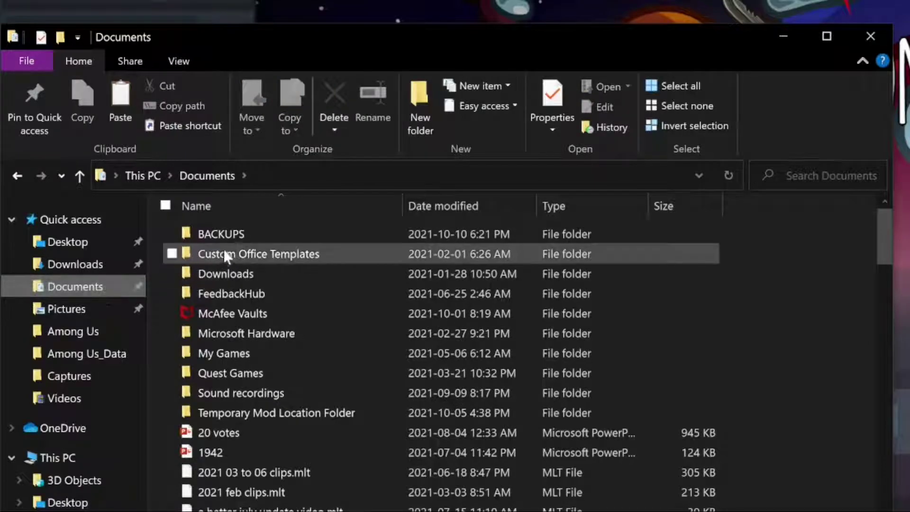
{"action": "double_click", "coordinate": [265, 234]}
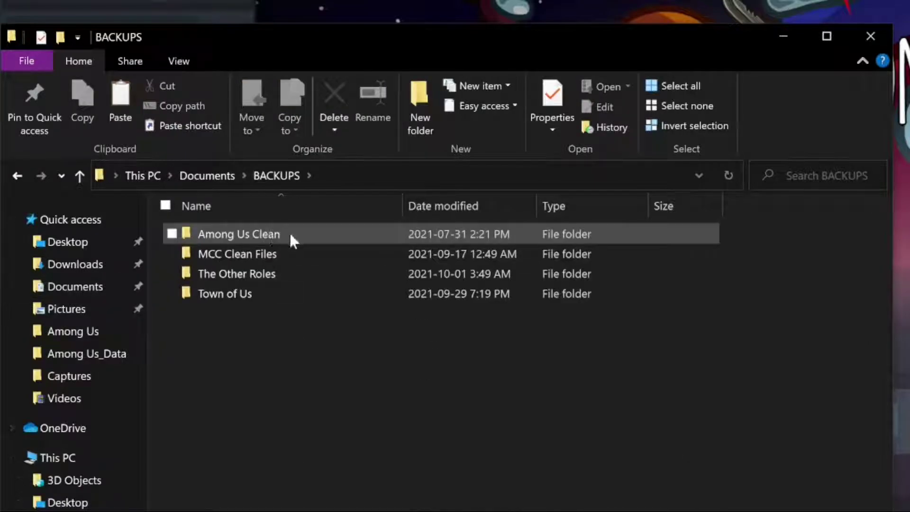
{"action": "double_click", "coordinate": [289, 234]}
{"action": "double_click", "coordinate": [280, 253]}
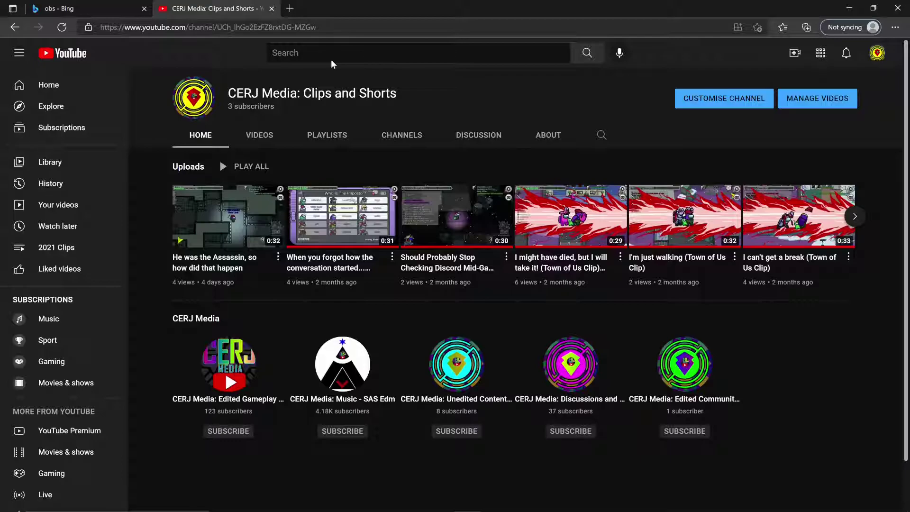
- Search 'github town of us' in a new tab and open the Town-Of-Us repository
{"action": "key", "text": "ctrl+t"}
{"action": "type", "text": "gi"}
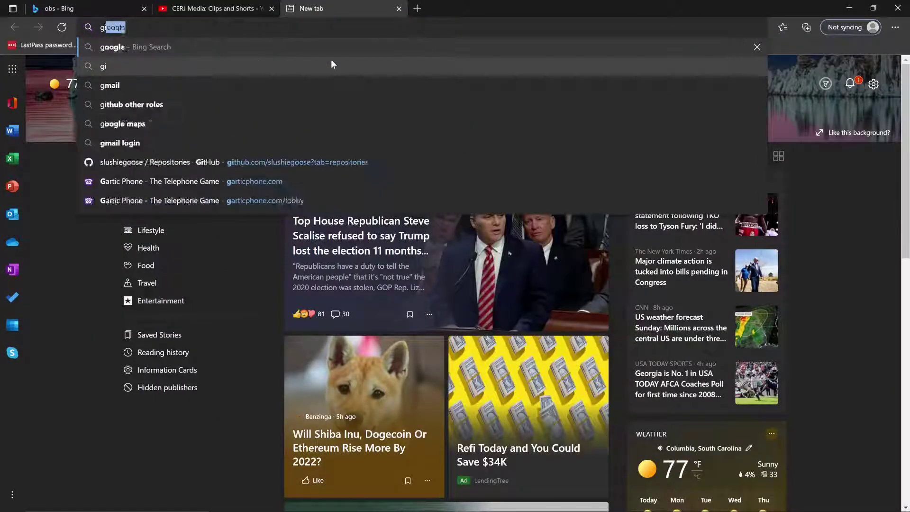
{"action": "type", "text": "thub town of us"}
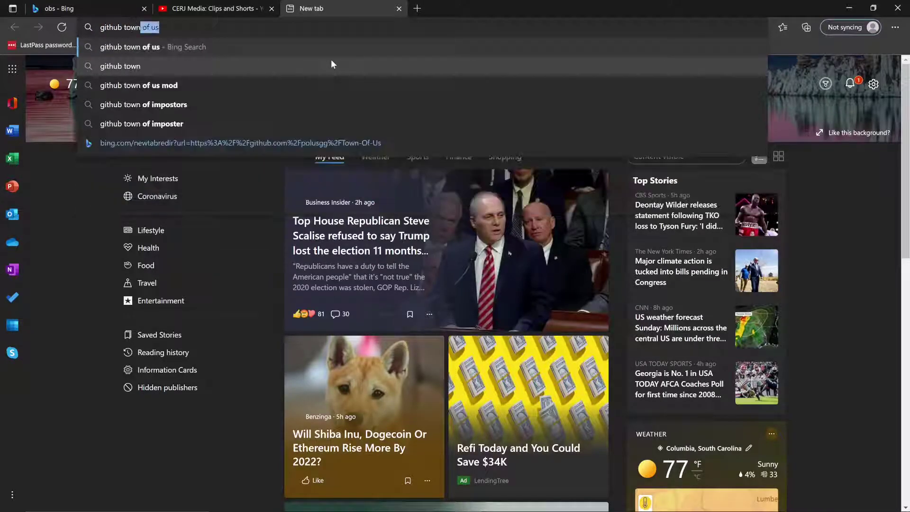
{"action": "key", "text": "Return"}
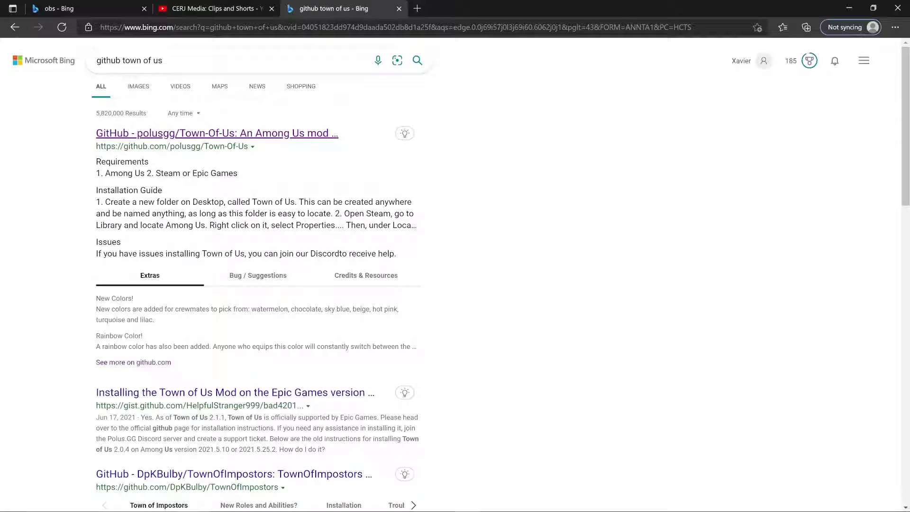
{"action": "left_click", "coordinate": [242, 139]}
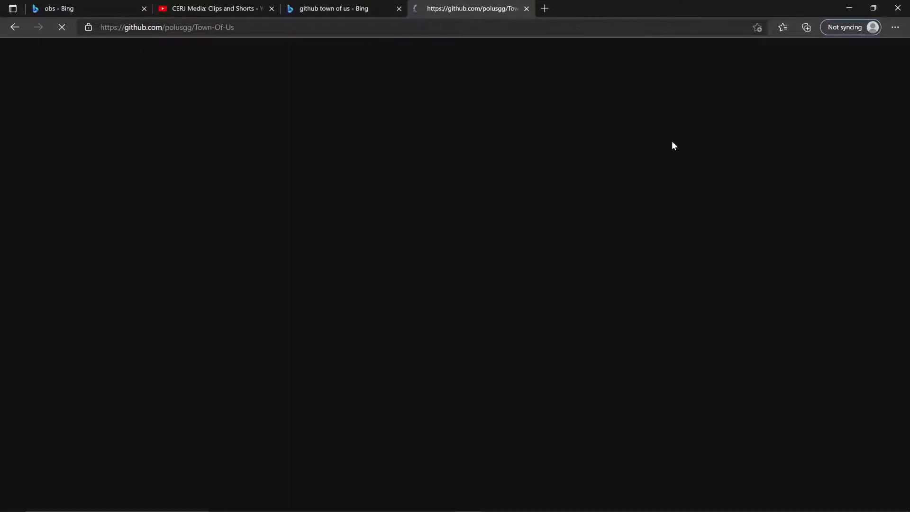
- Scroll to the Releases table and download Town of Us v2.2.1
{"action": "scroll", "coordinate": [493, 149], "scroll_direction": "down", "scroll_amount": 20}
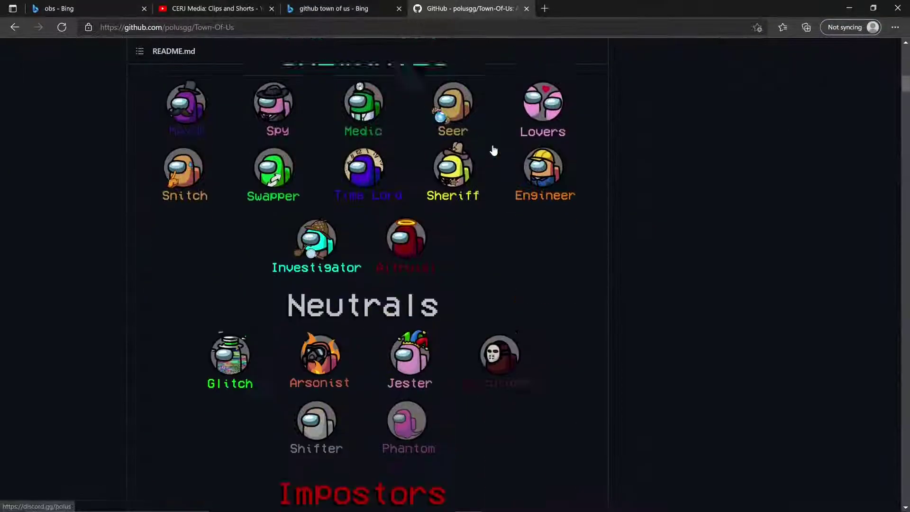
{"action": "scroll", "coordinate": [493, 150], "scroll_direction": "down", "scroll_amount": 15}
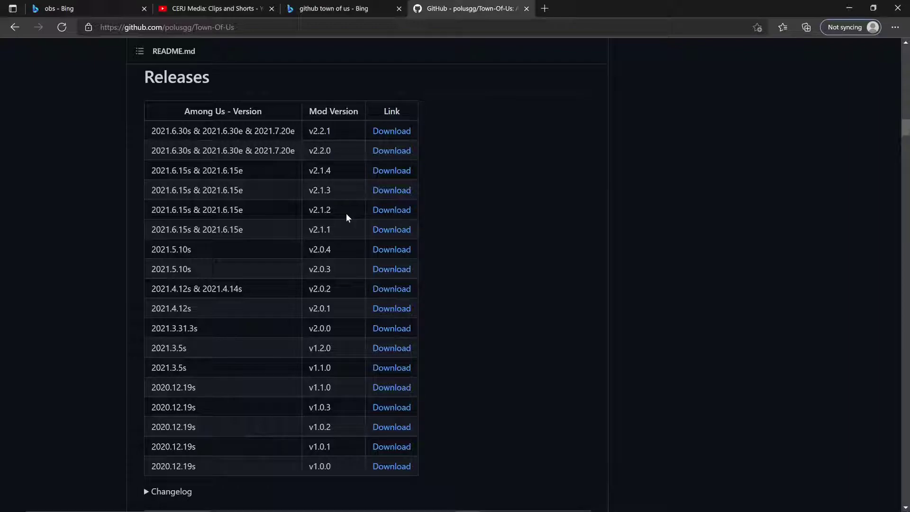
{"action": "left_click", "coordinate": [397, 135]}
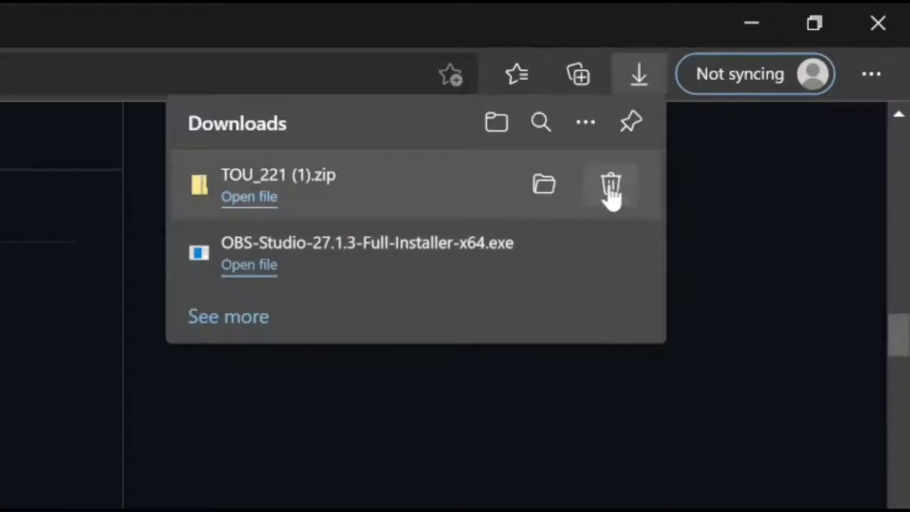
- Delete the duplicate TOU_221 zip download
{"action": "left_click", "coordinate": [611, 185]}
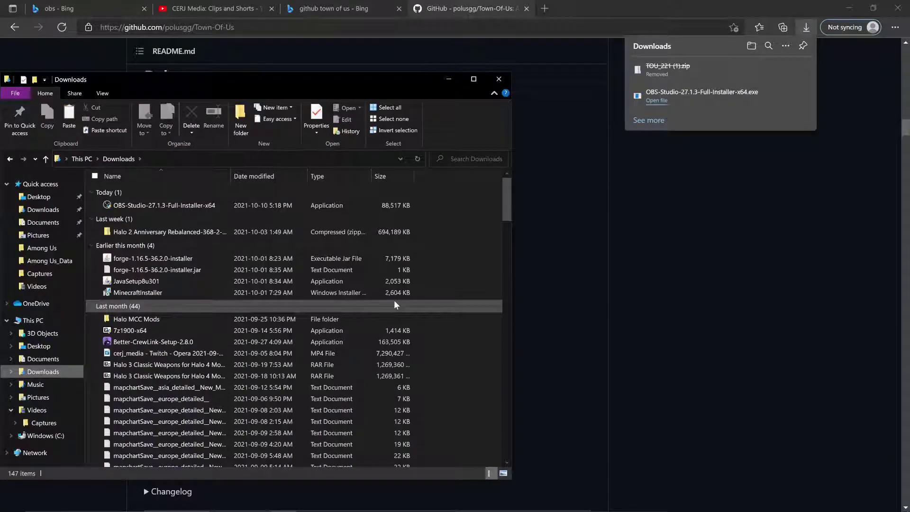
{"action": "scroll", "coordinate": [396, 304], "scroll_direction": "down", "scroll_amount": 15}
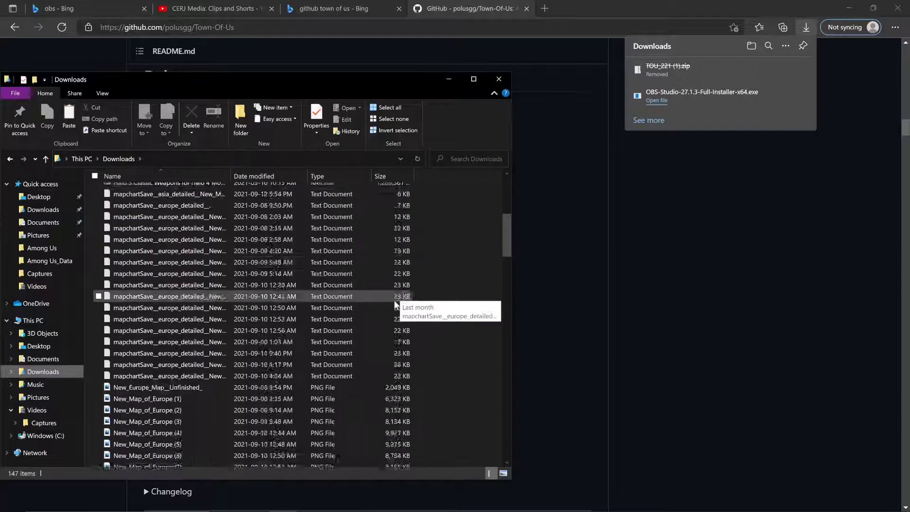
{"action": "scroll", "coordinate": [396, 304], "scroll_direction": "up", "scroll_amount": 3}
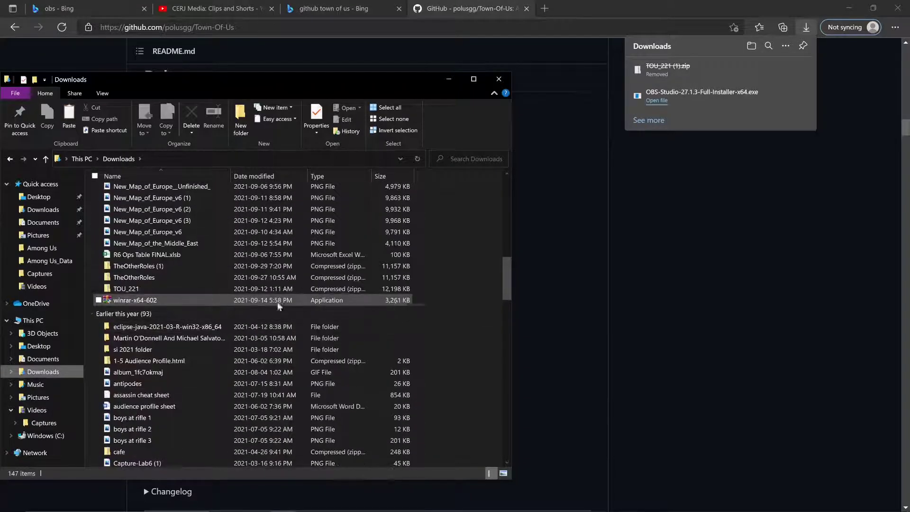
- Copy all five mod items from TOU_221.zip and go to the Among Us game folder
{"action": "double_click", "coordinate": [146, 288]}
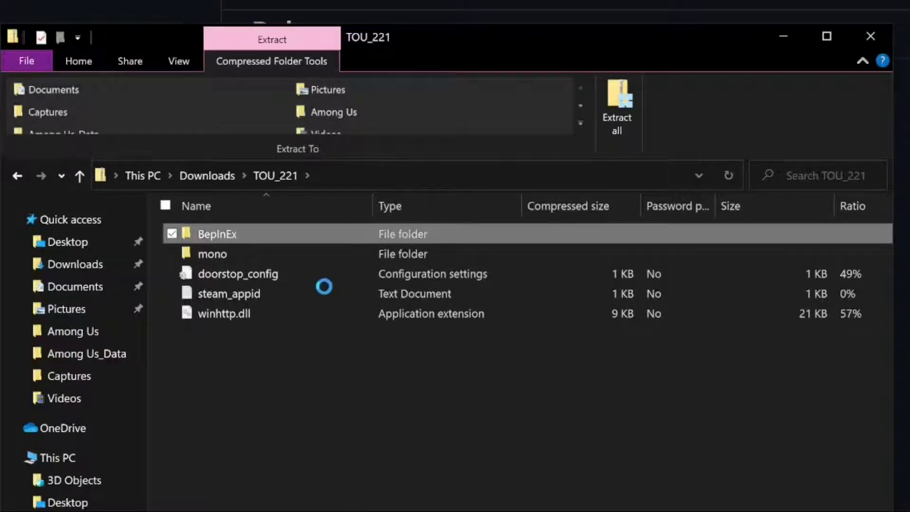
{"action": "left_click", "coordinate": [314, 313]}
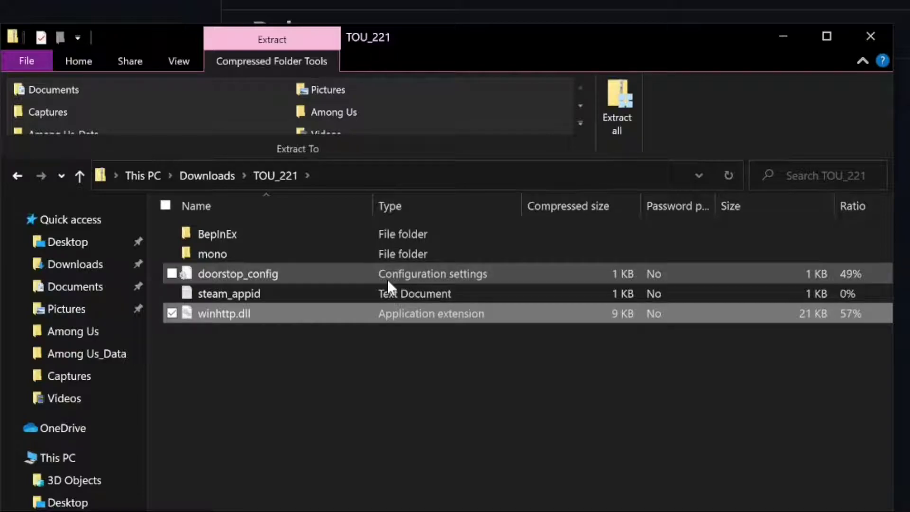
{"action": "key", "text": "ctrl+a"}
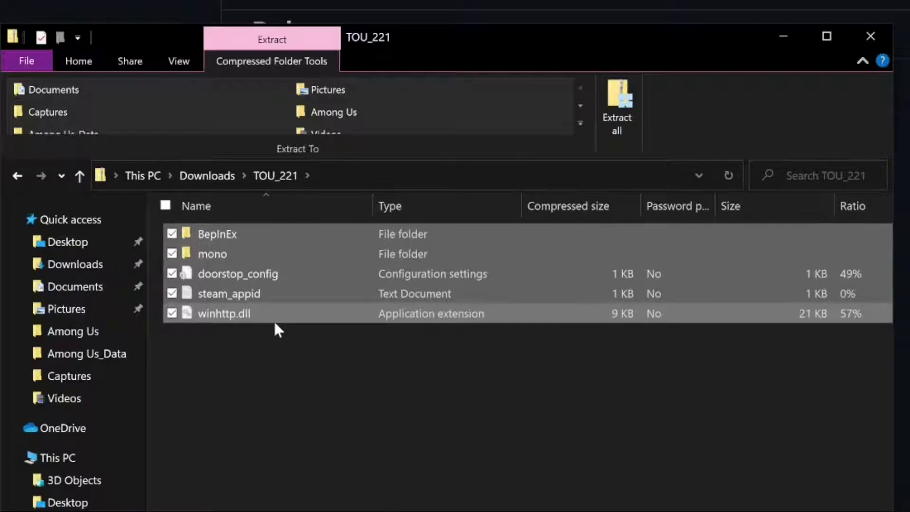
{"action": "right_click", "coordinate": [275, 323]}
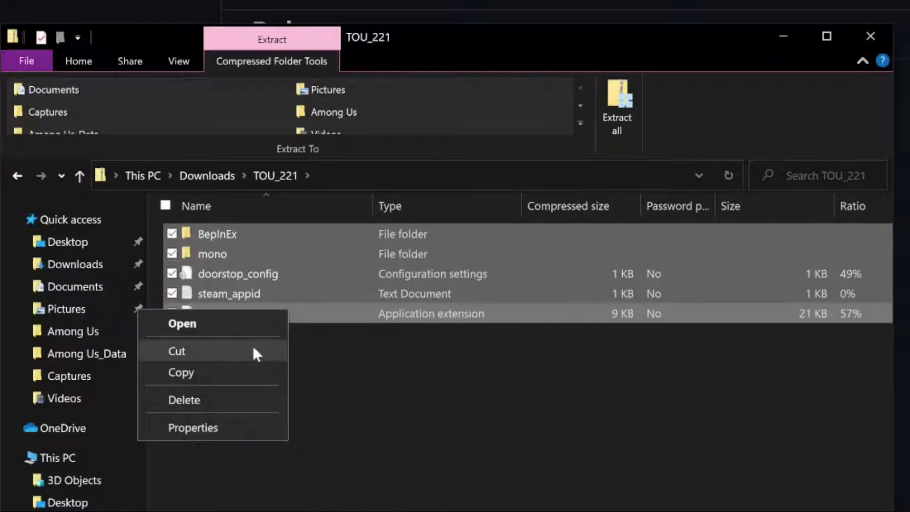
{"action": "left_click", "coordinate": [239, 373]}
{"action": "left_click", "coordinate": [71, 331]}
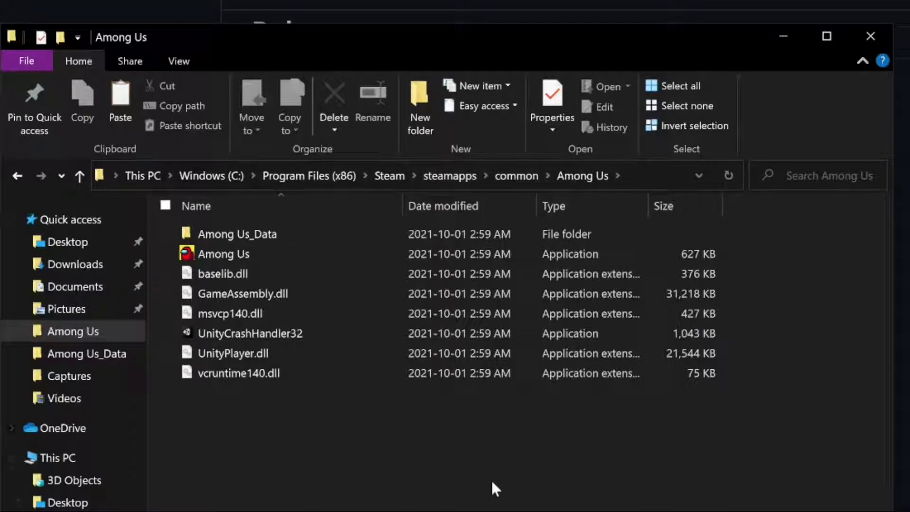
- Paste the Town of Us mod files into Among Us, then copy everything from Among Us_Data to winhttp.dll
{"action": "key", "text": "ctrl+v"}
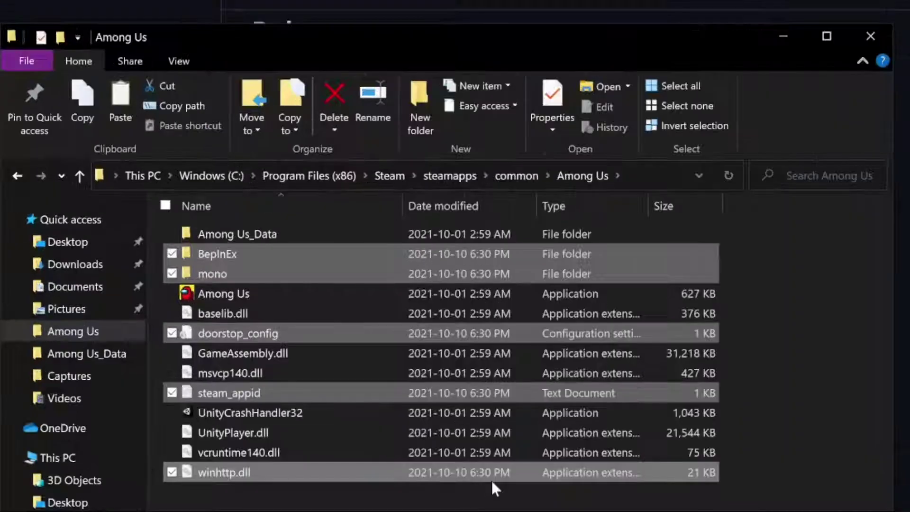
{"action": "left_click", "coordinate": [656, 272]}
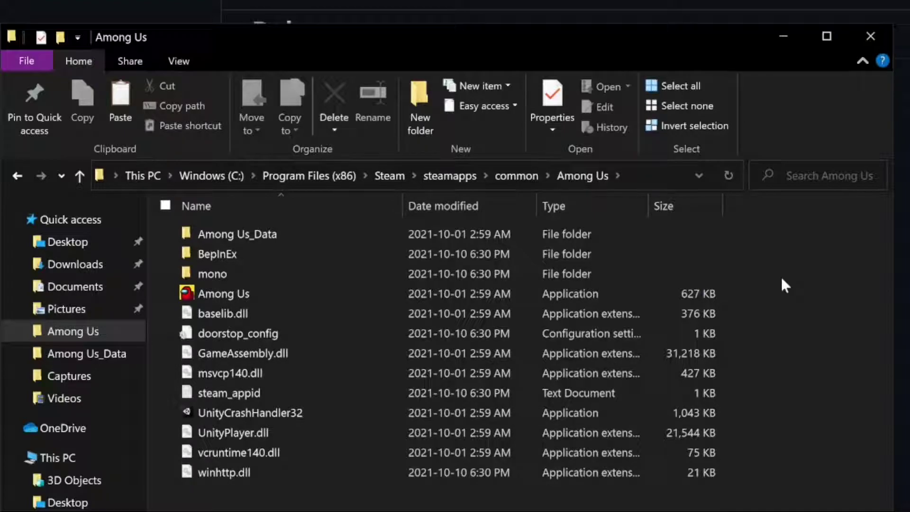
{"action": "left_click", "coordinate": [414, 236]}
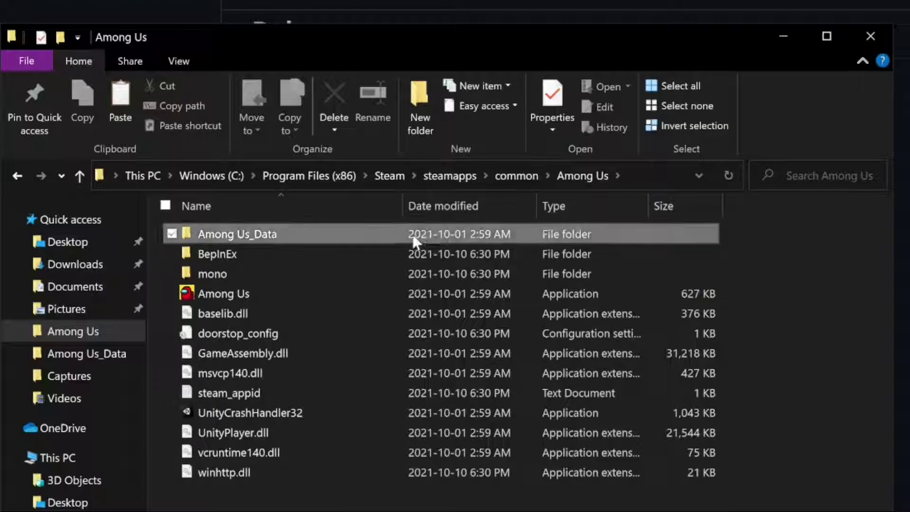
{"action": "left_click", "coordinate": [320, 472], "text": "shift"}
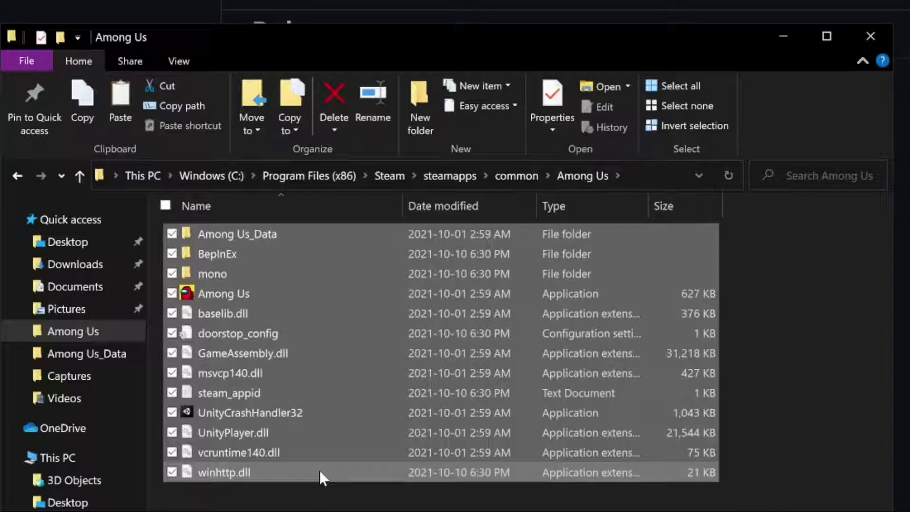
{"action": "key", "text": "ctrl+c"}
{"action": "left_click_drag", "start_coordinate": [323, 474], "coordinate": [328, 478]}
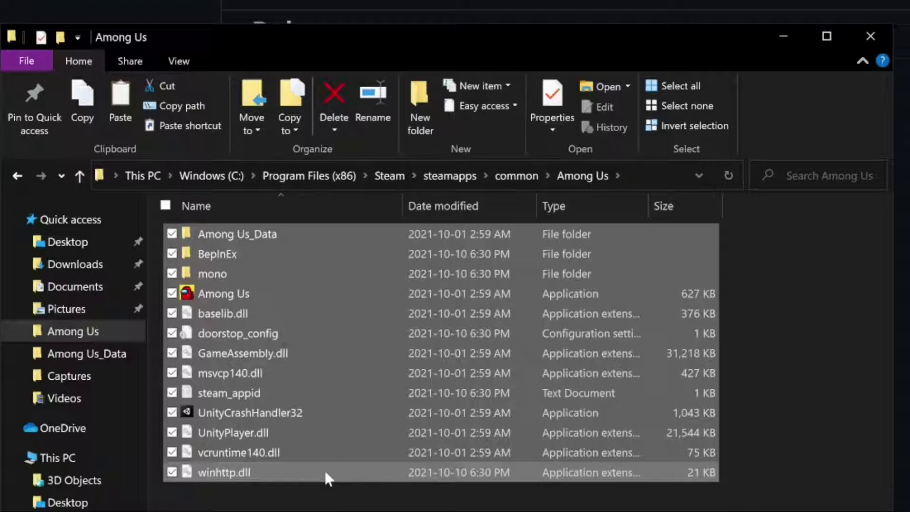
{"action": "left_click", "coordinate": [88, 286]}
{"action": "double_click", "coordinate": [263, 233]}
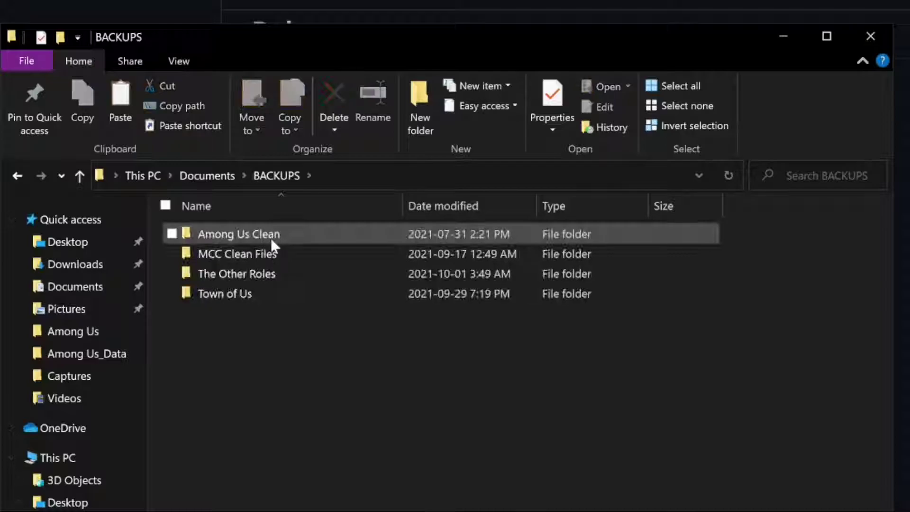
{"action": "double_click", "coordinate": [278, 293]}
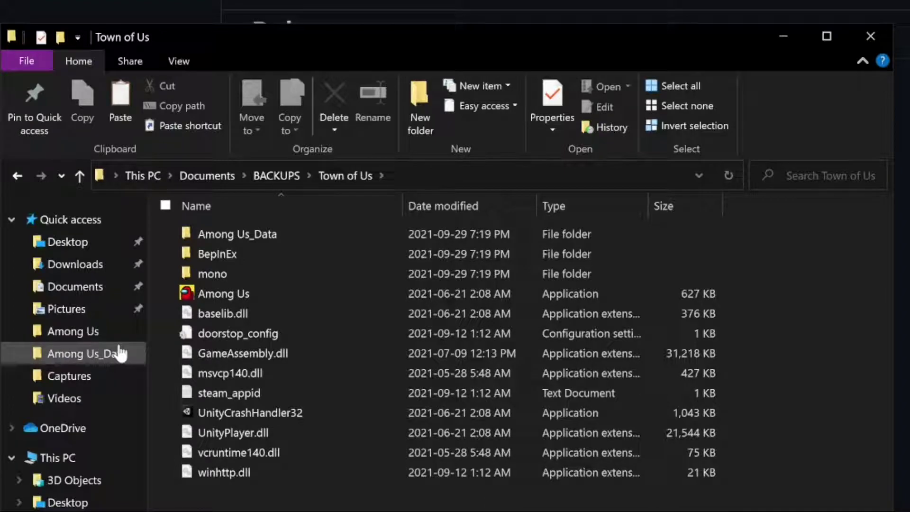
{"action": "left_click", "coordinate": [102, 331]}
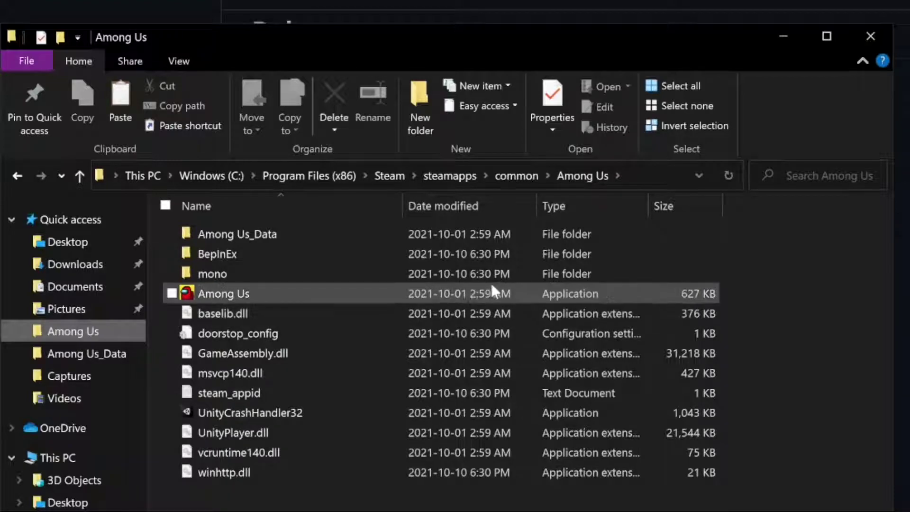
- Delete BepInEx, mono, doorstop_config, steam_appid and winhttp.dll from the game folder
{"action": "left_click", "coordinate": [520, 263]}
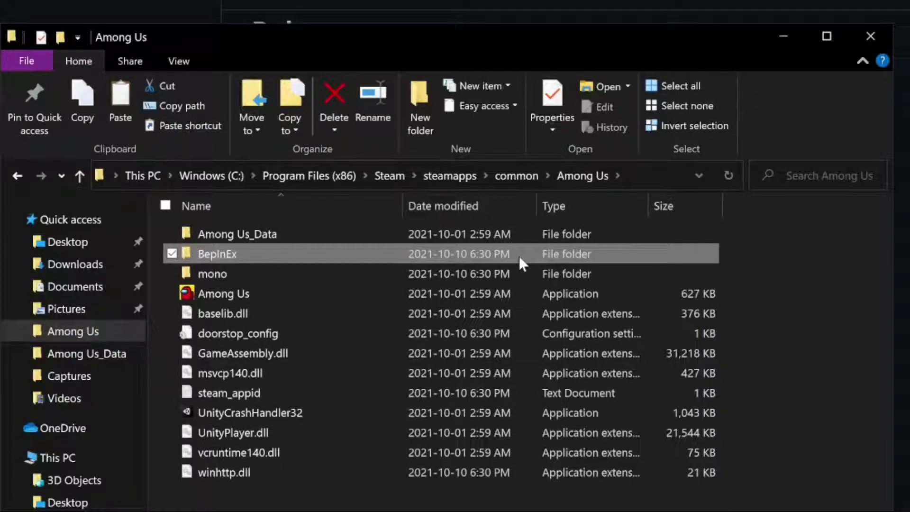
{"action": "key", "text": "Delete"}
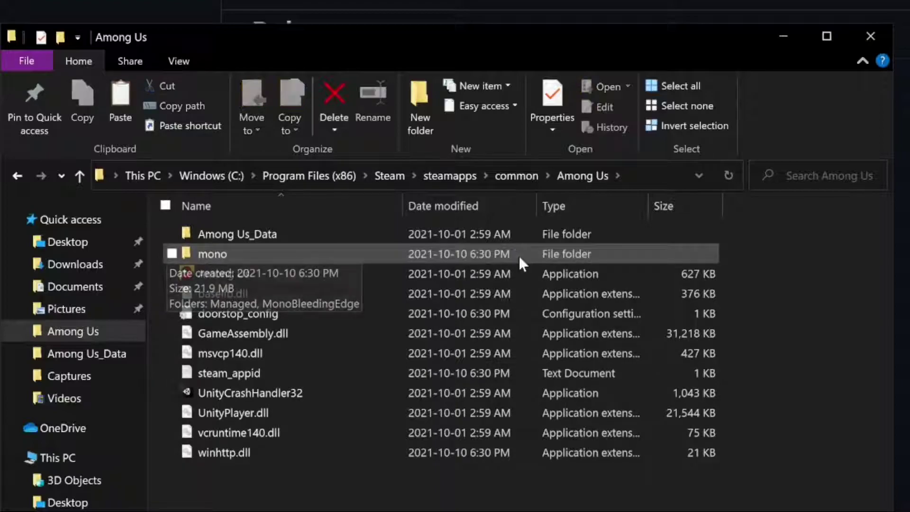
{"action": "key", "text": "Delete"}
{"action": "left_click", "coordinate": [460, 294]}
{"action": "key", "text": "Delete"}
{"action": "left_click", "coordinate": [549, 337]}
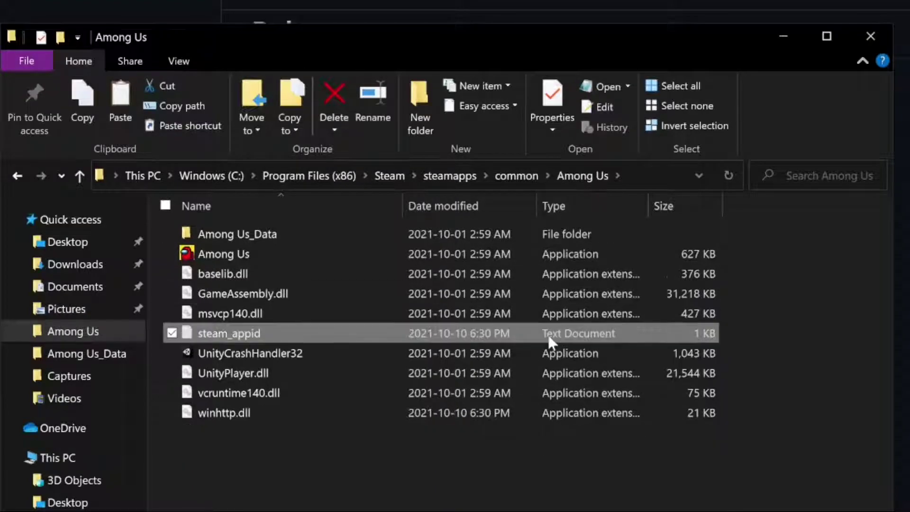
{"action": "key", "text": "Delete"}
{"action": "left_click", "coordinate": [508, 392]}
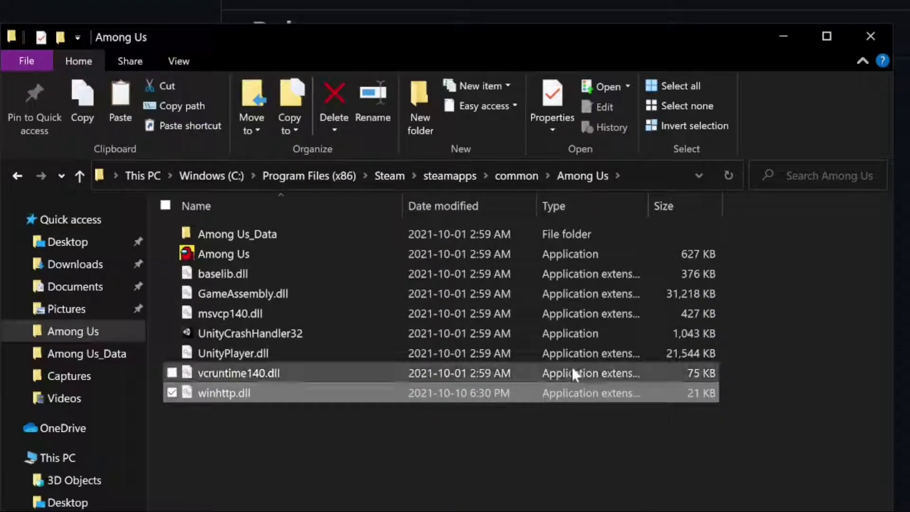
{"action": "key", "text": "Delete"}
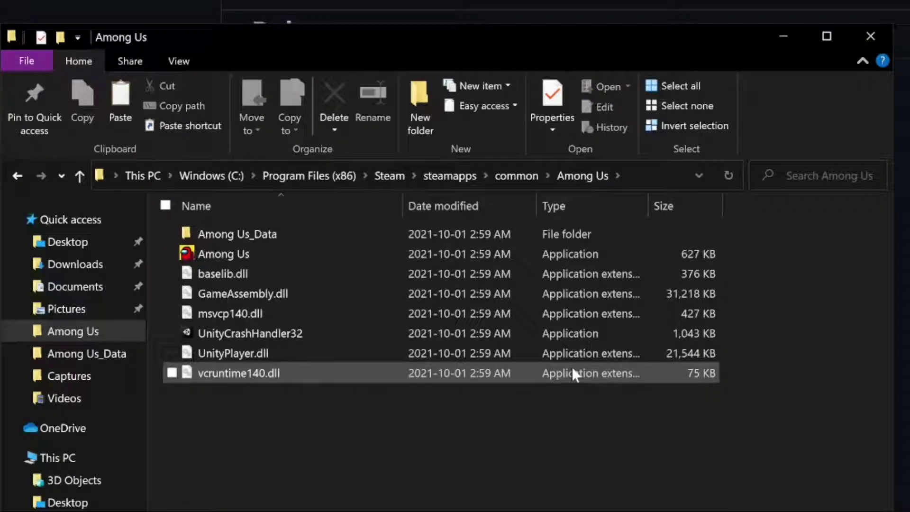